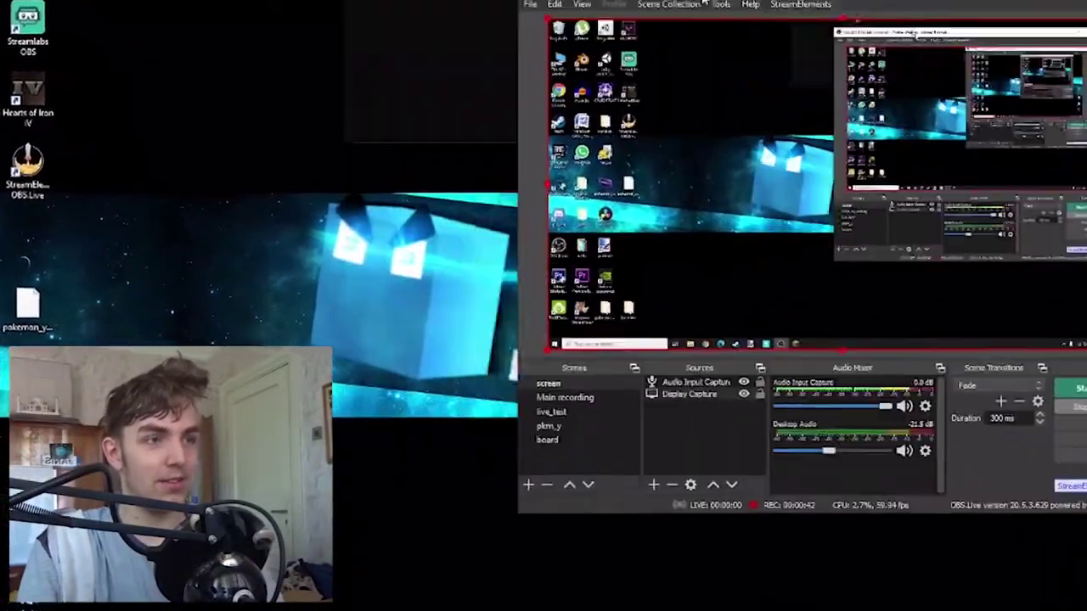
Move the OBS window aside, switch to the Main recording scene, then return to screen.
drag(703, 4, 408, 7)
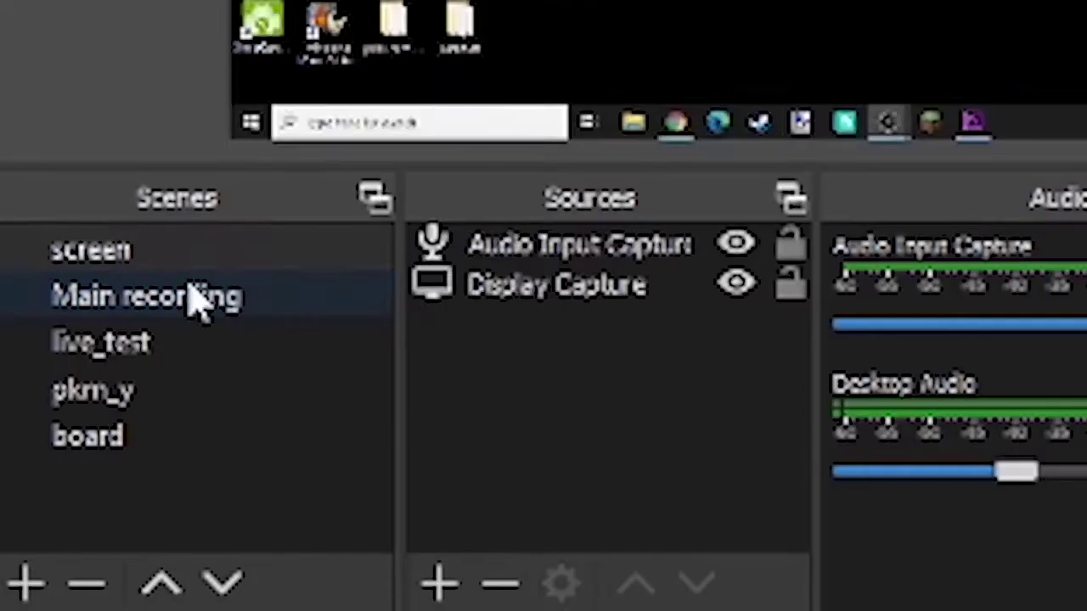
click(396, 472)
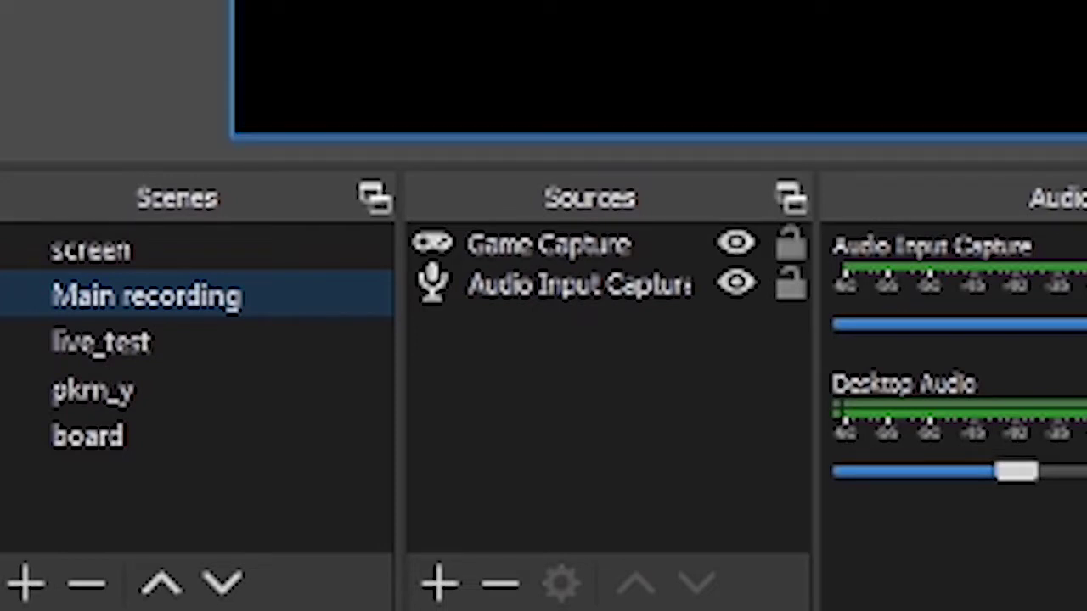
click(91, 250)
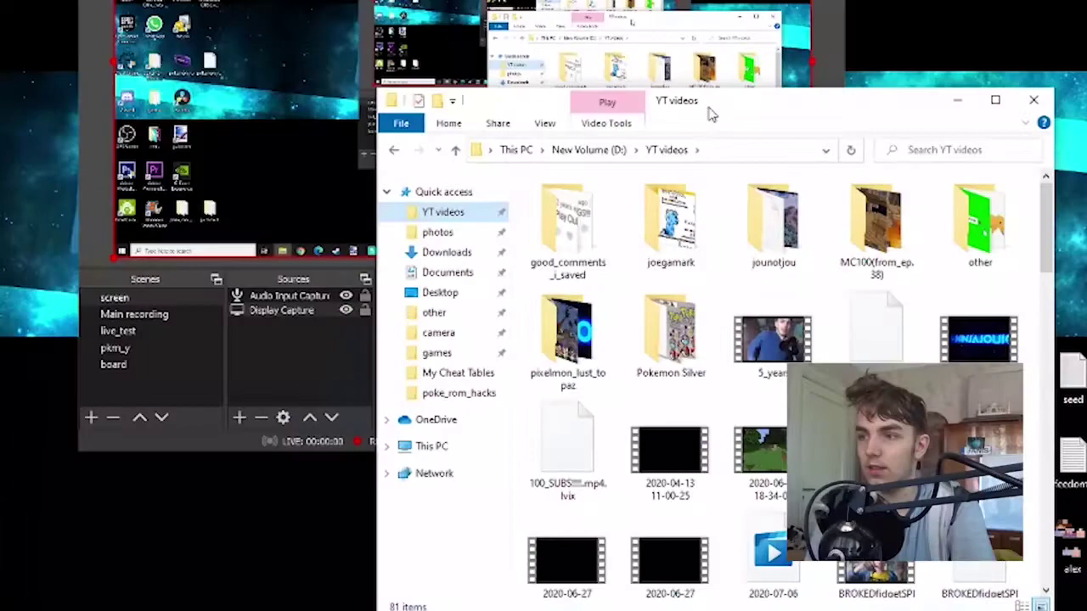
Bring the YT videos folder window into view and scroll through its contents.
drag(721, 119, 389, 39)
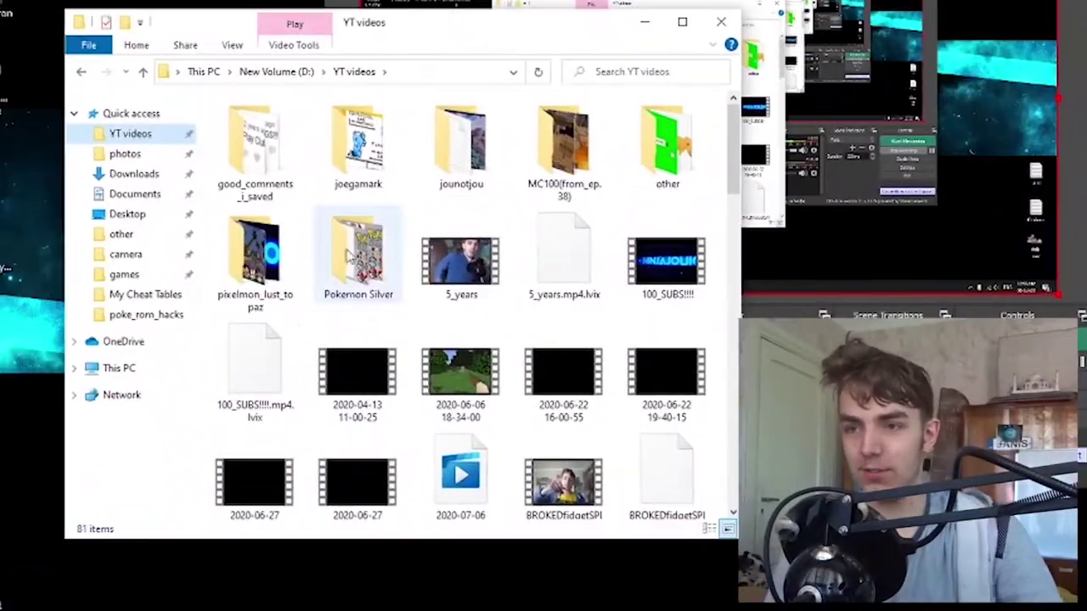
scroll(413, 293, down, 5)
scroll(413, 310, up, 5)
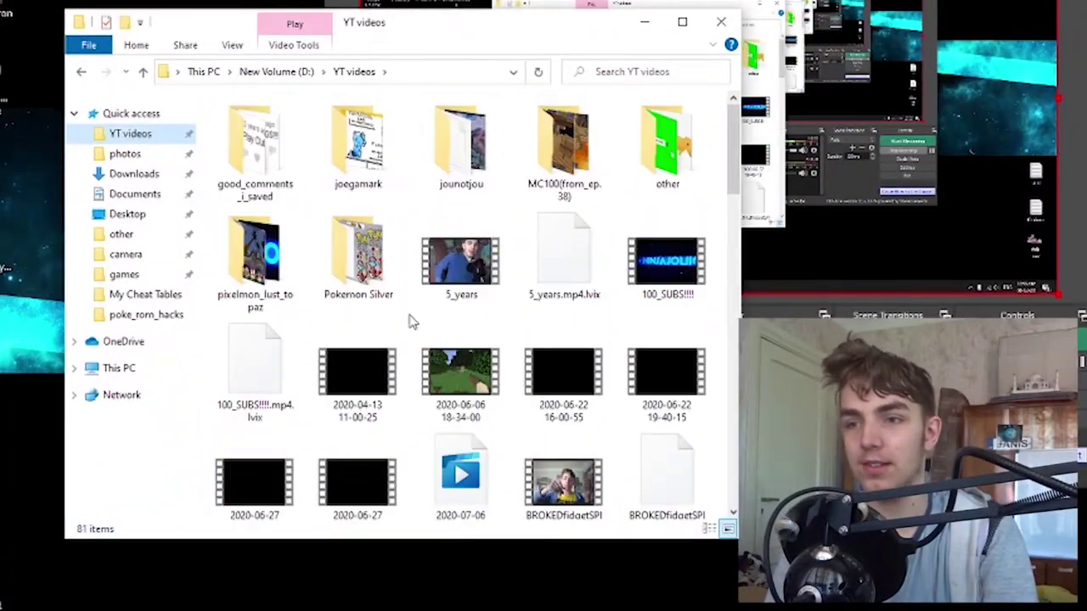
scroll(408, 365, down, 12)
scroll(311, 365, up, 12)
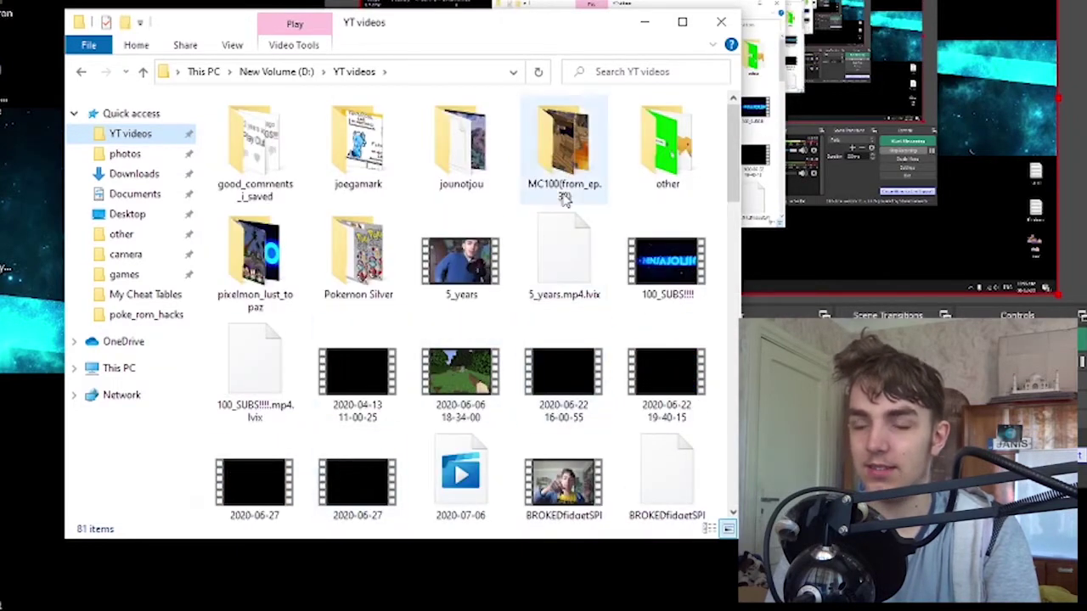
Open the other folder, then its camera subfolder, and go back to other.
double_click(673, 167)
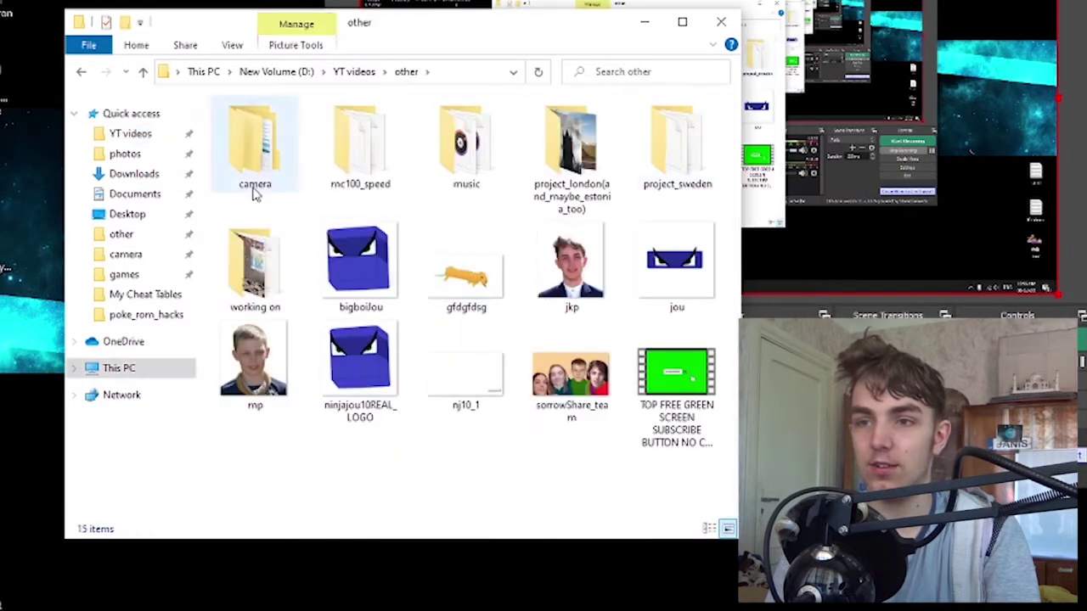
double_click(248, 174)
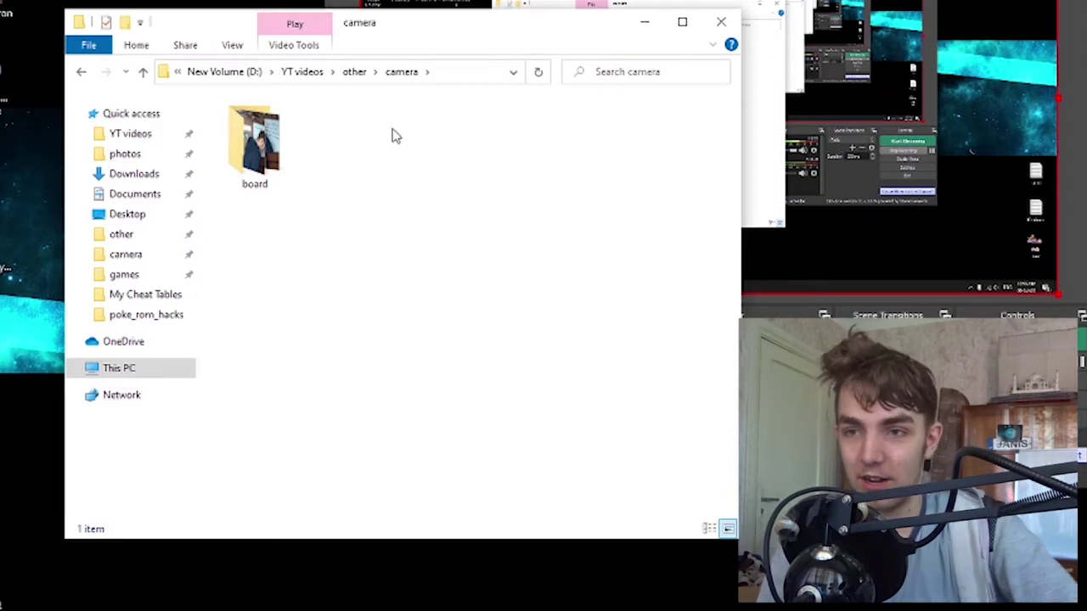
key(alt+Left)
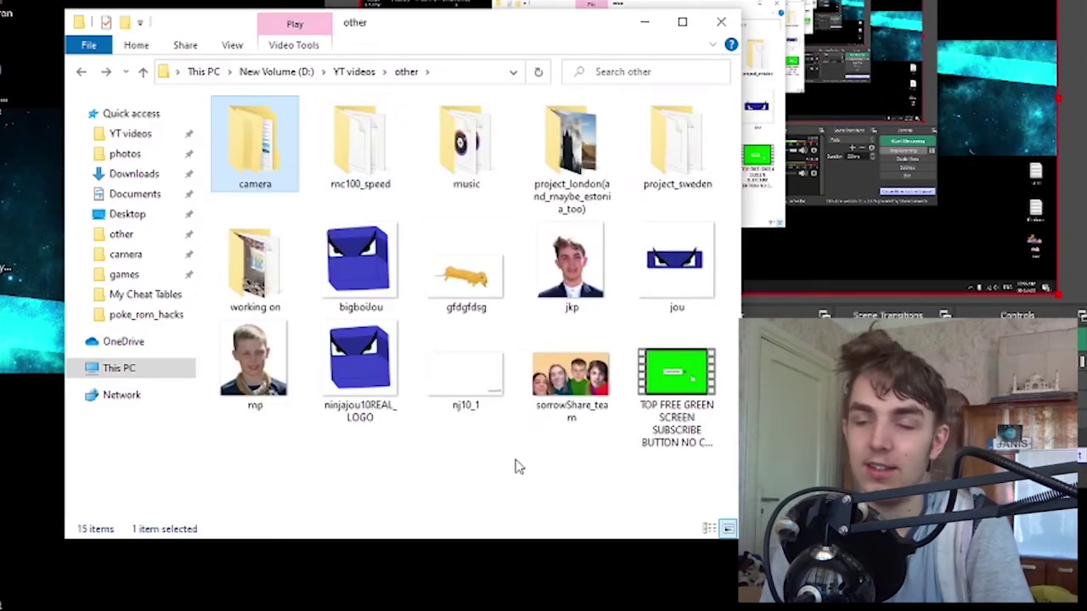
Open the photos folder from Quick access and scroll through it.
click(125, 158)
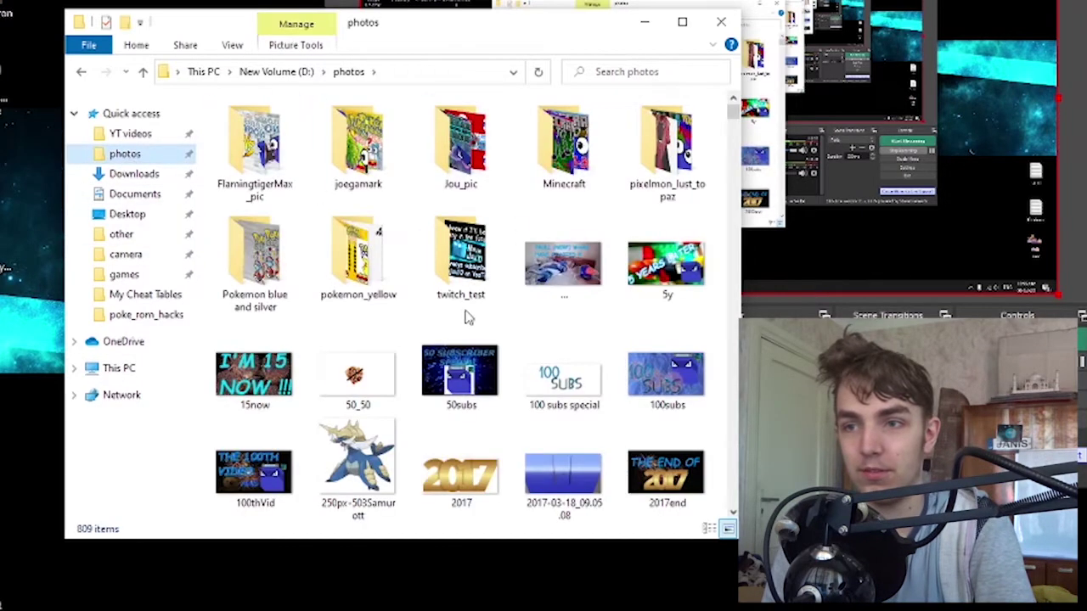
scroll(396, 298, down, 8)
scroll(398, 281, up, 8)
scroll(393, 283, down, 4)
scroll(393, 282, up, 6)
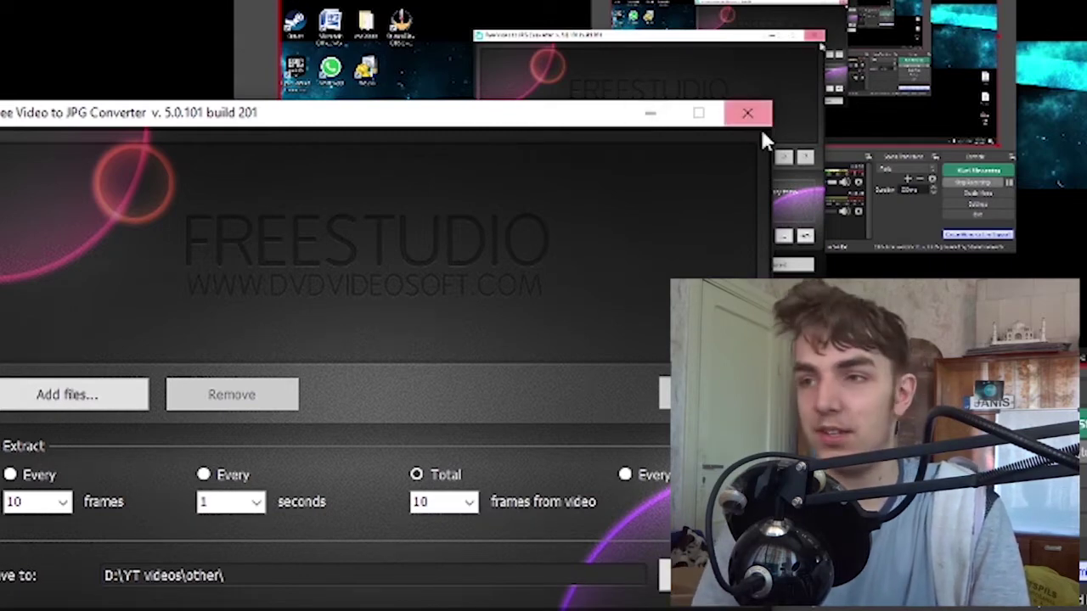
Close the Free Video to JPG Converter window.
click(738, 119)
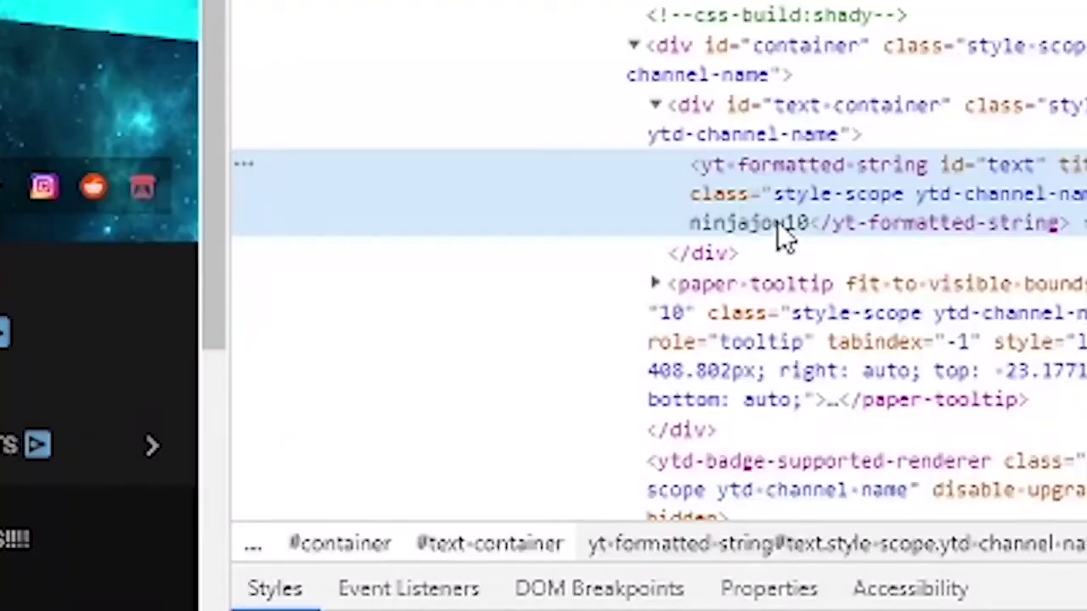
Edit the channel-name text node in DevTools, replacing the 'u' with 'e'.
double_click(777, 223)
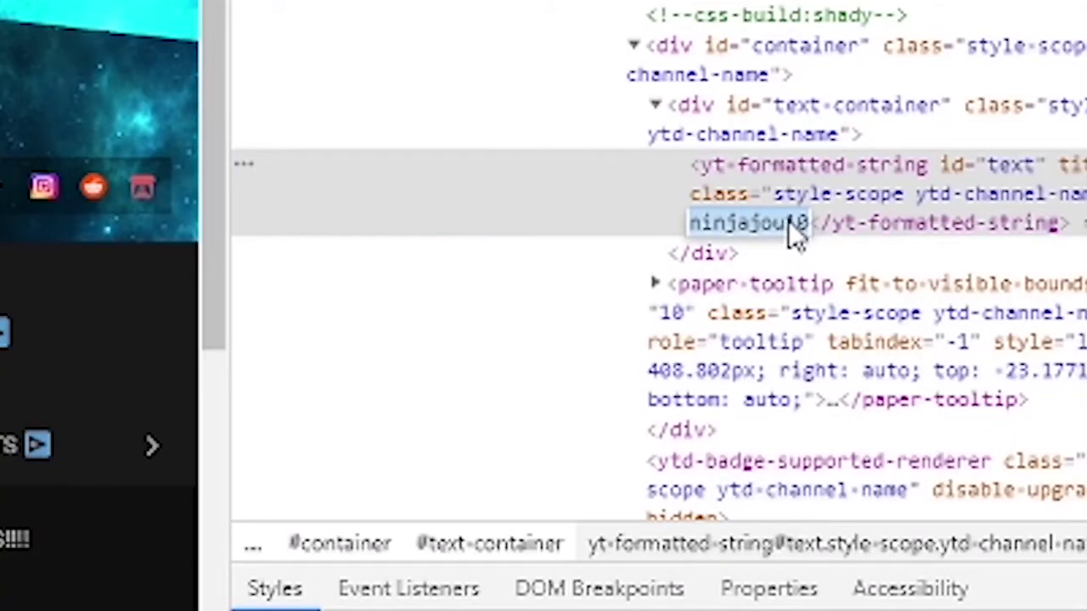
click(788, 220)
key(BackSpace)
text(e)
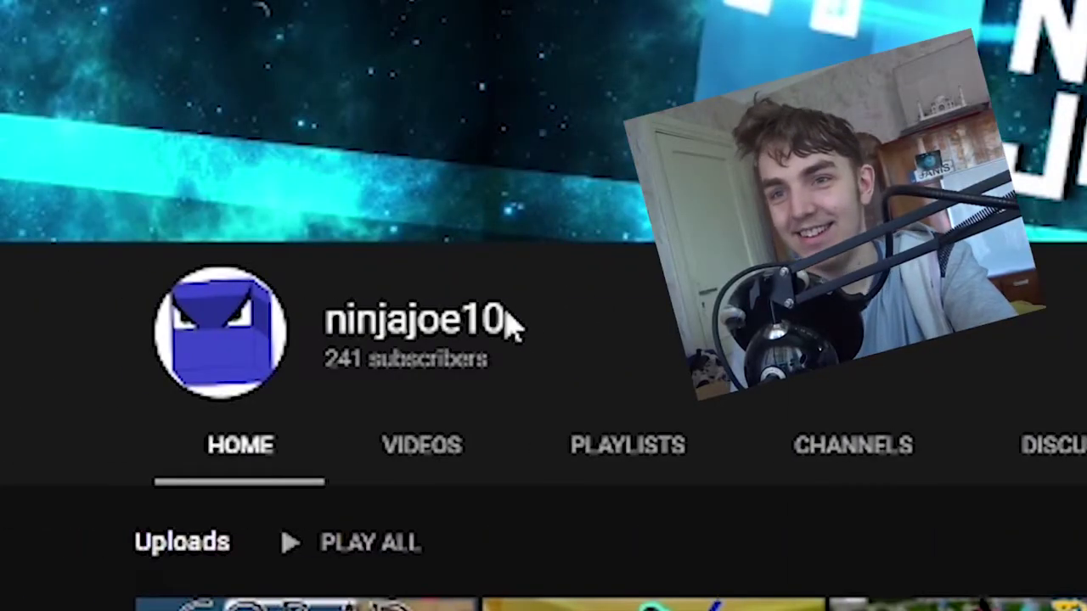
Highlight parts of the edited channel name on the page, then clear the highlight.
drag(496, 360, 529, 315)
click(524, 328)
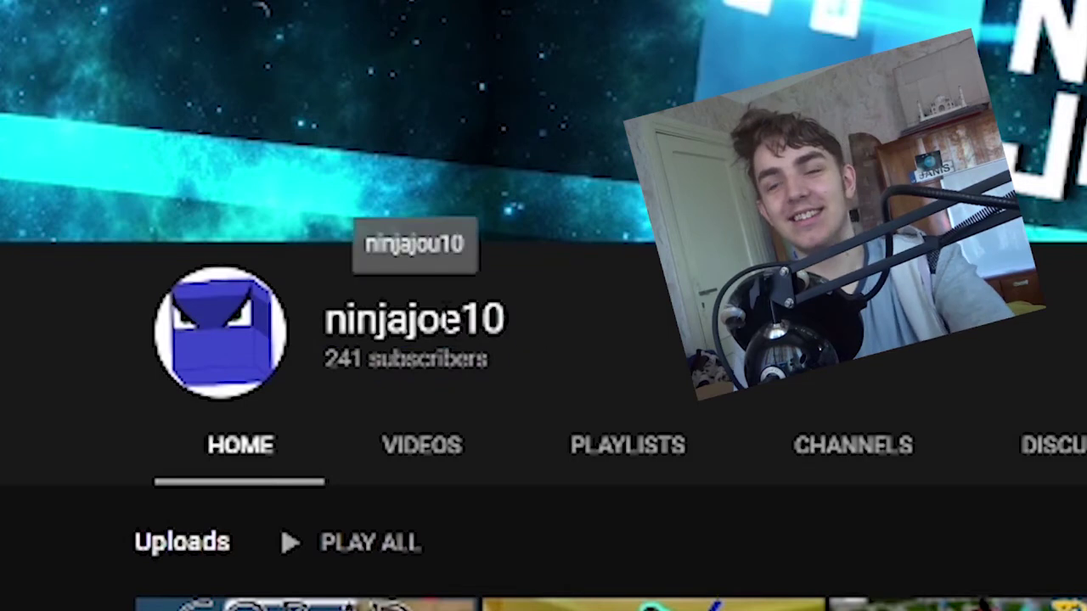
drag(345, 319, 461, 319)
click(548, 319)
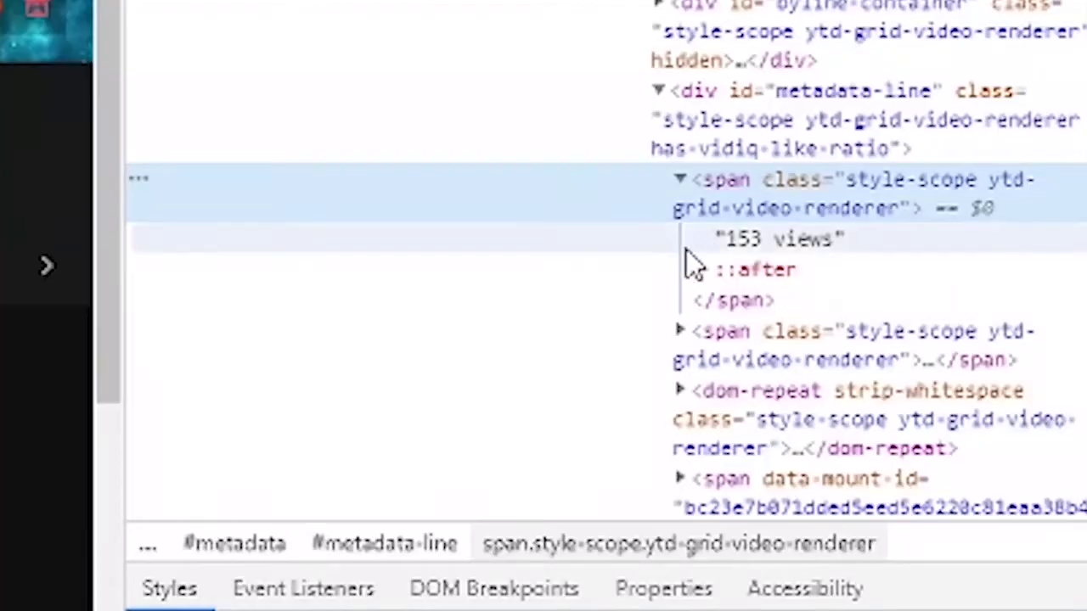
Edit the '153 views' text node so it reads '100 000 000 views'.
click(752, 239)
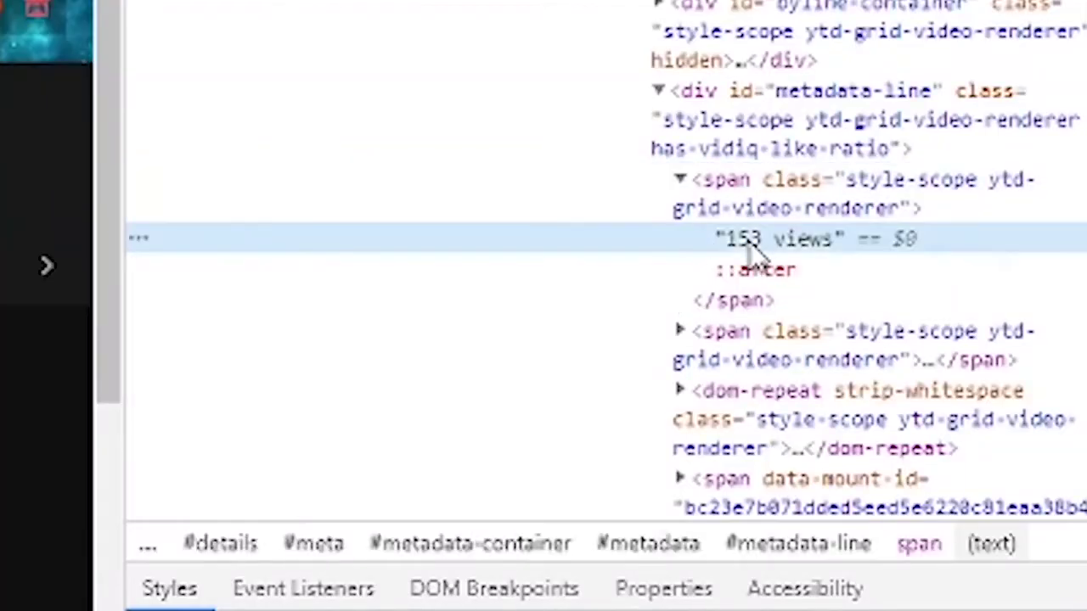
double_click(762, 243)
click(761, 245)
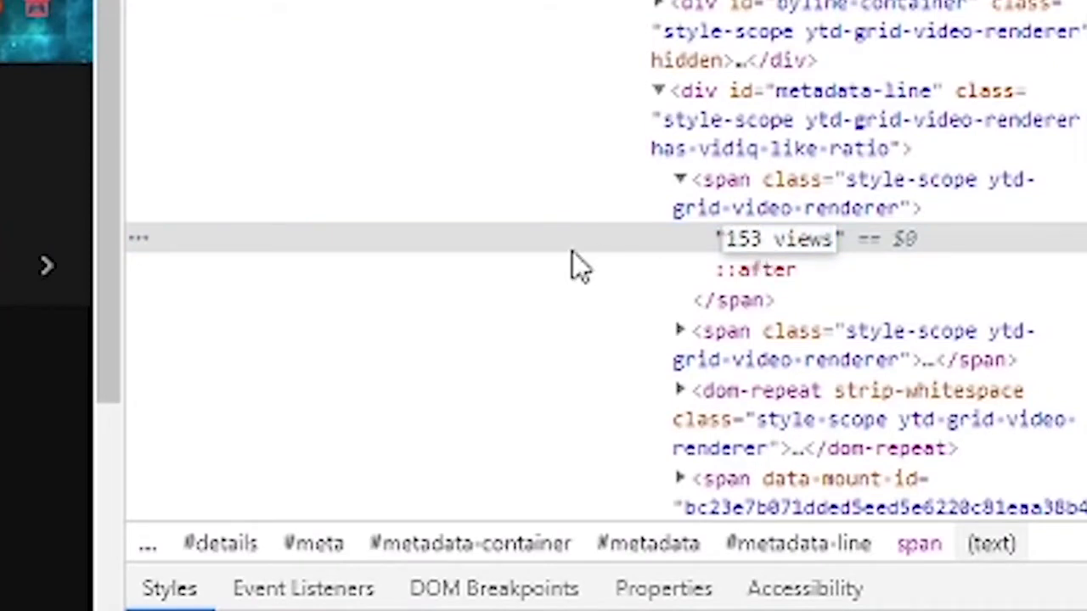
key(BackSpace)
key(BackSpace)
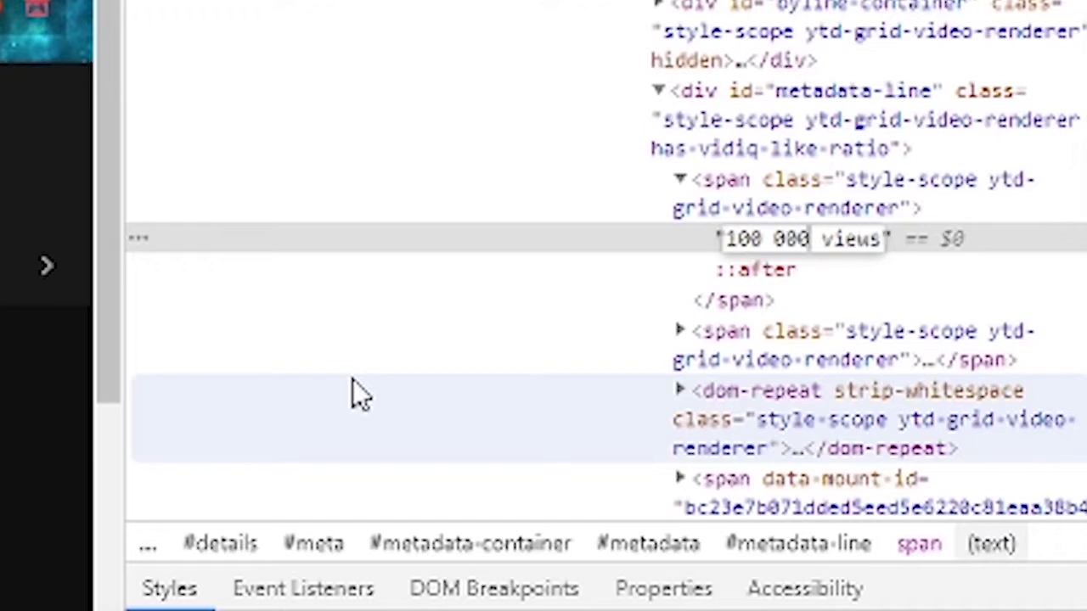
text(00 000 000)
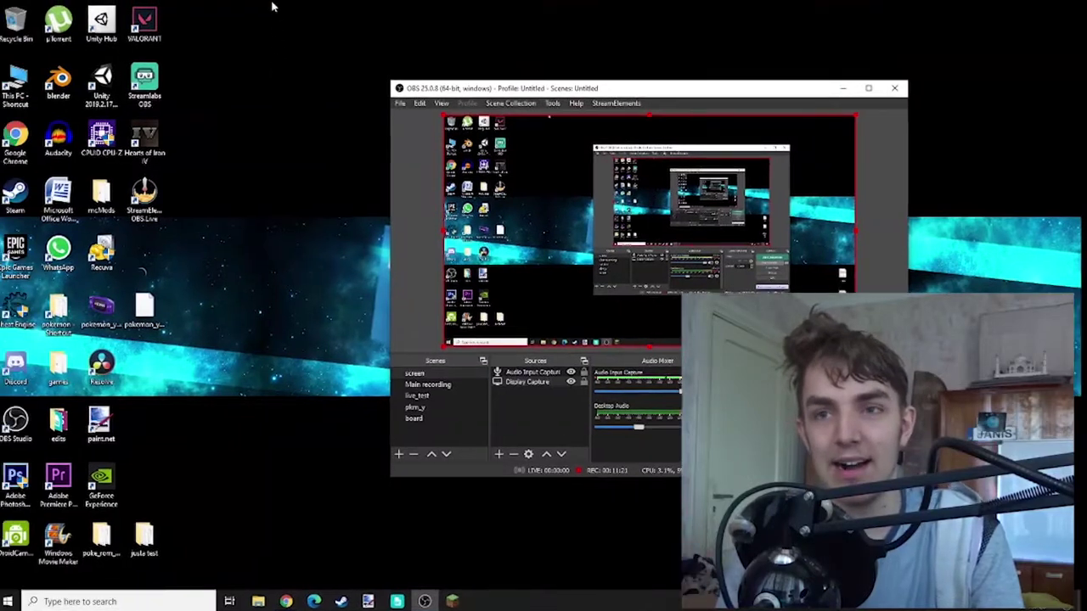
Drag the Hearts of Iron IV and VALORANT shortcuts into the games folder.
drag(271, 7, 284, 468)
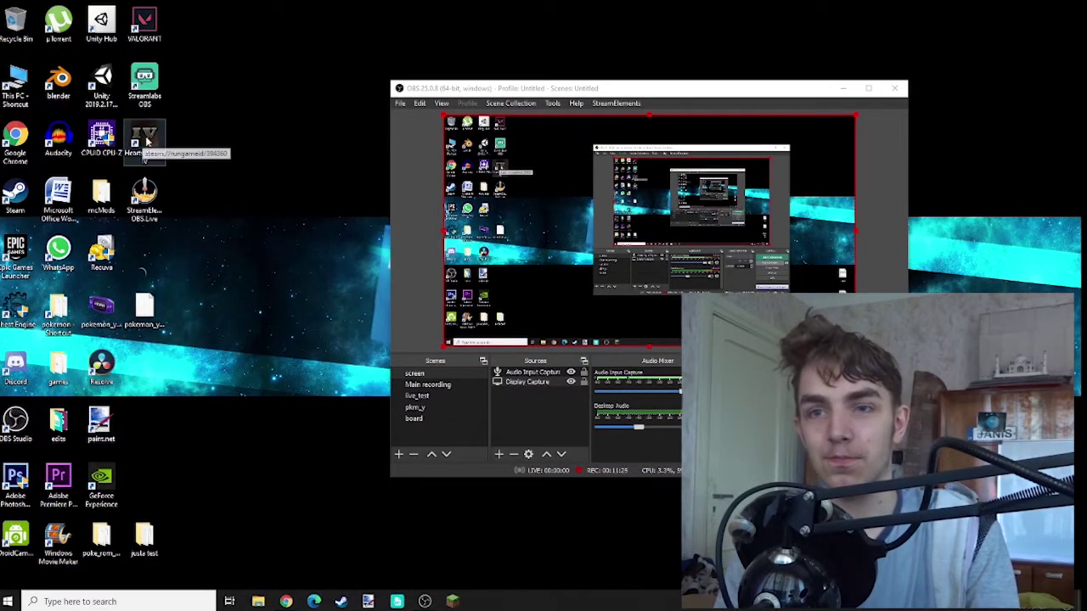
drag(146, 144, 58, 367)
key(ctrl+a)
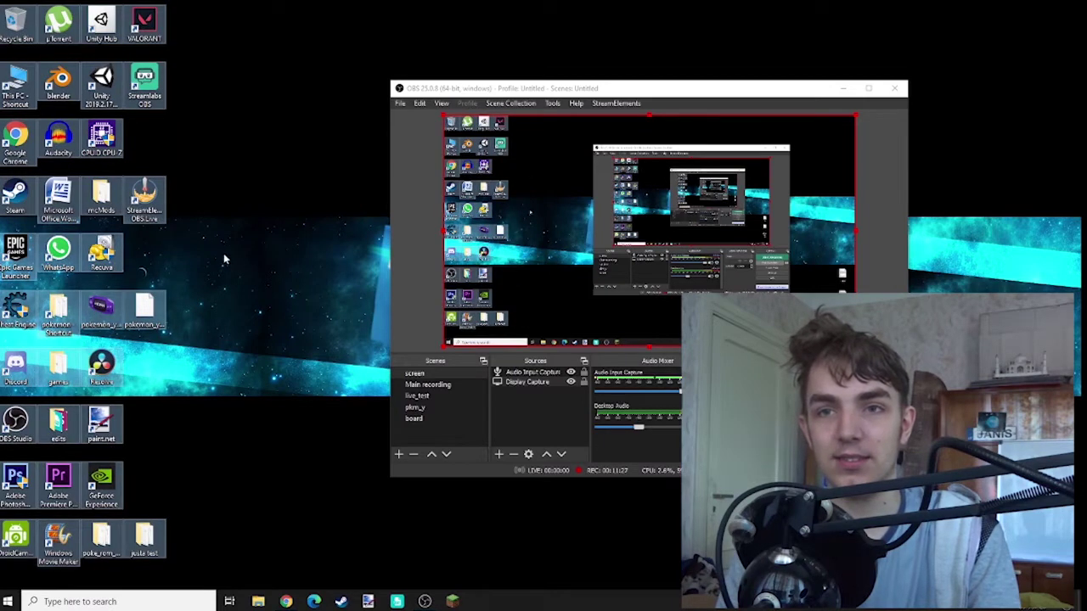
drag(147, 18, 57, 365)
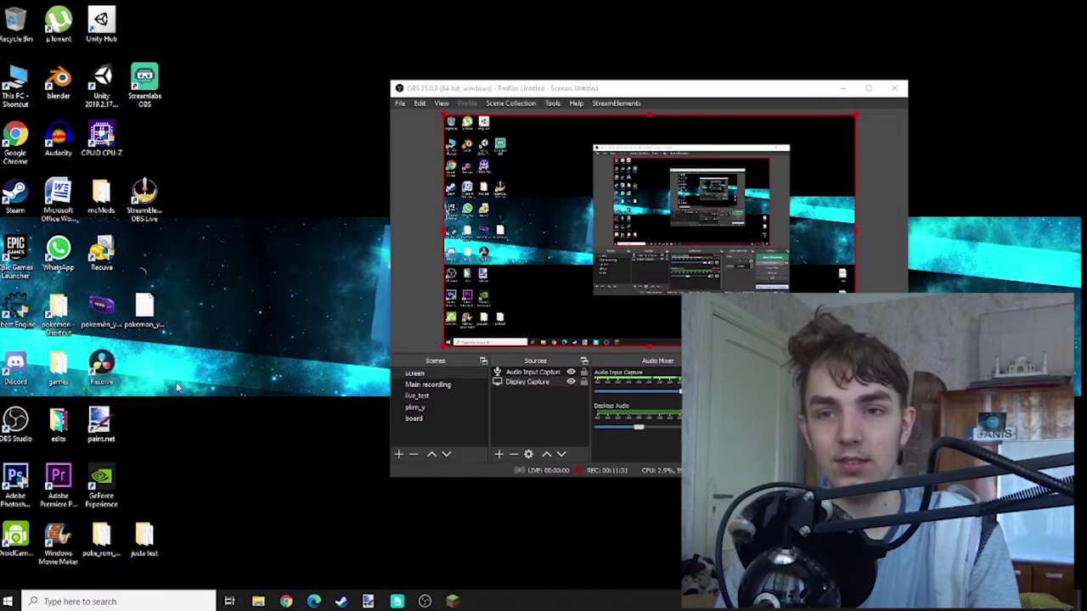